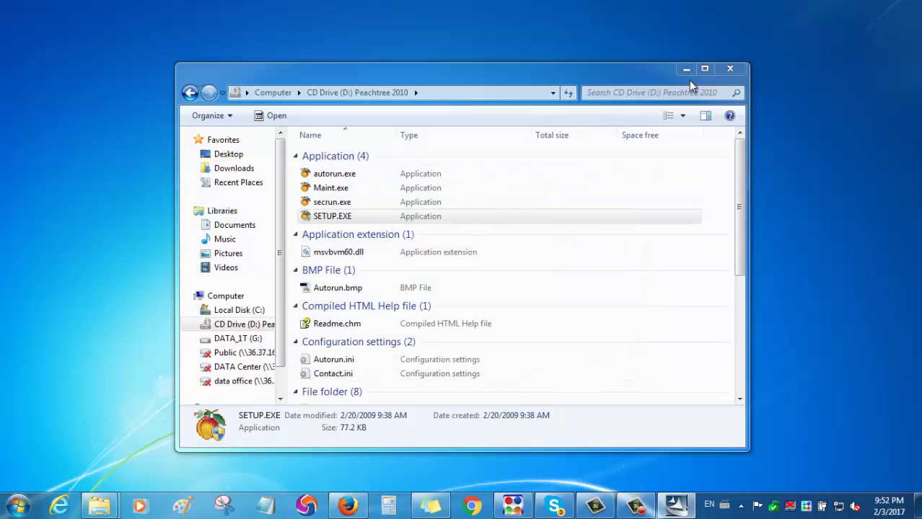
- Minimize the disc's file window, bring up the Peachtree Installer prompt and accept changing the default network protocol to IPV4
left_click(688, 68)
right_click(688, 69)
left_click(720, 107)
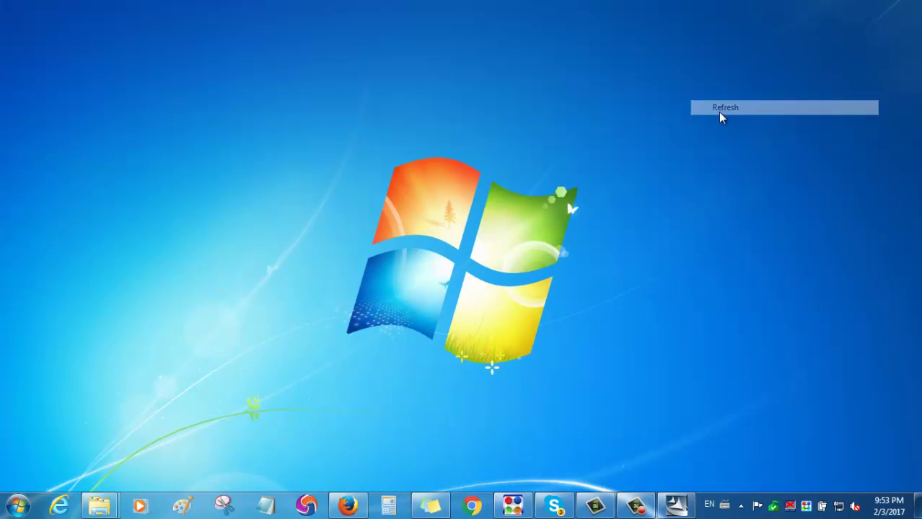
left_click(676, 506)
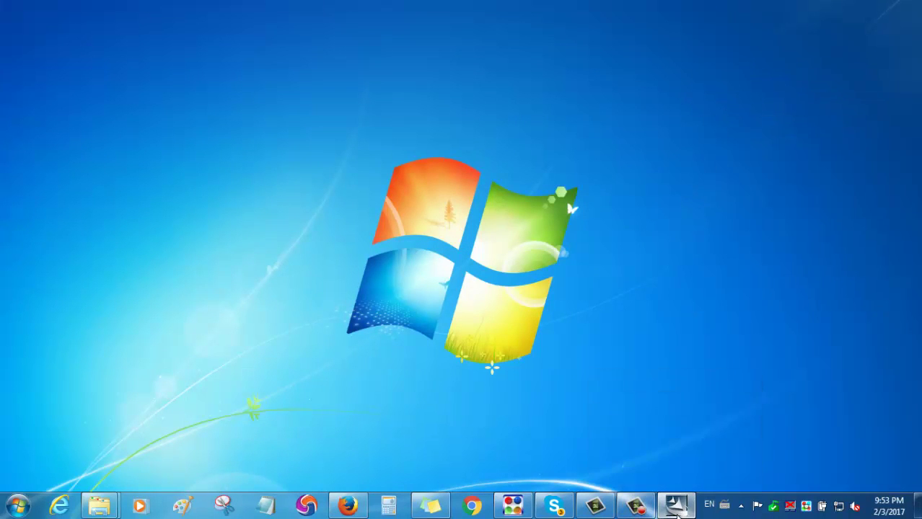
left_click_drag(500, 193, 523, 158)
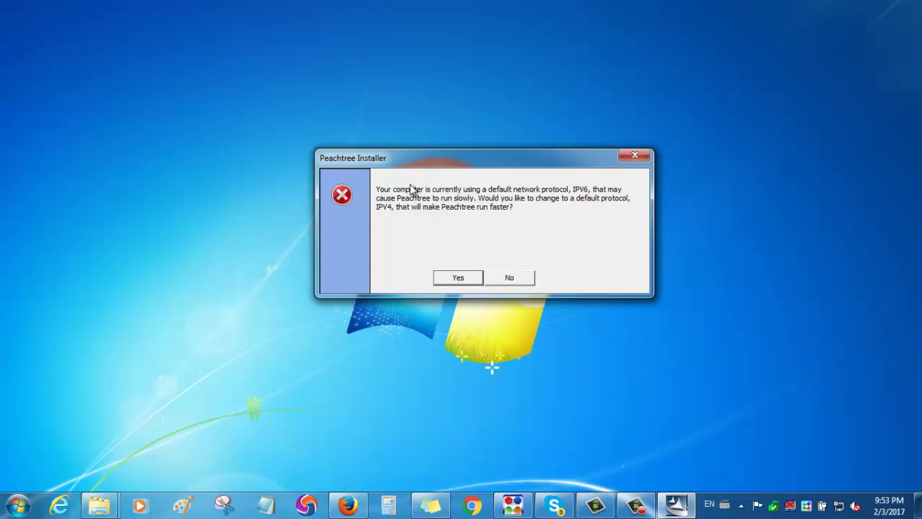
left_click(459, 278)
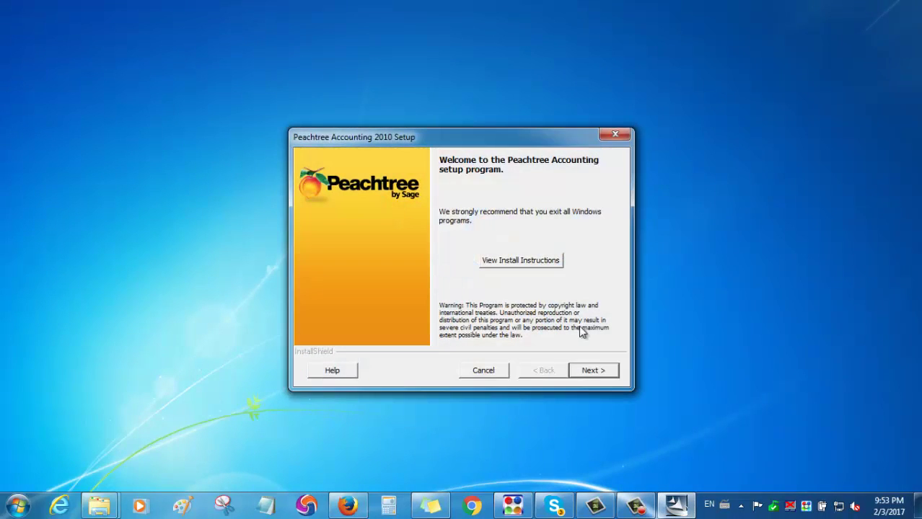
- Continue past the setup welcome page and agree to the Peachtree license agreement
left_click(592, 368)
left_click(511, 336)
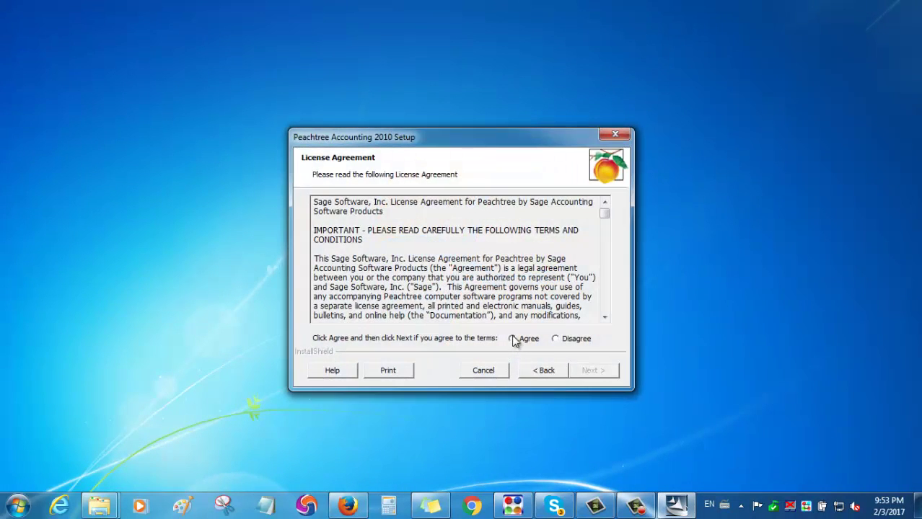
left_click(586, 370)
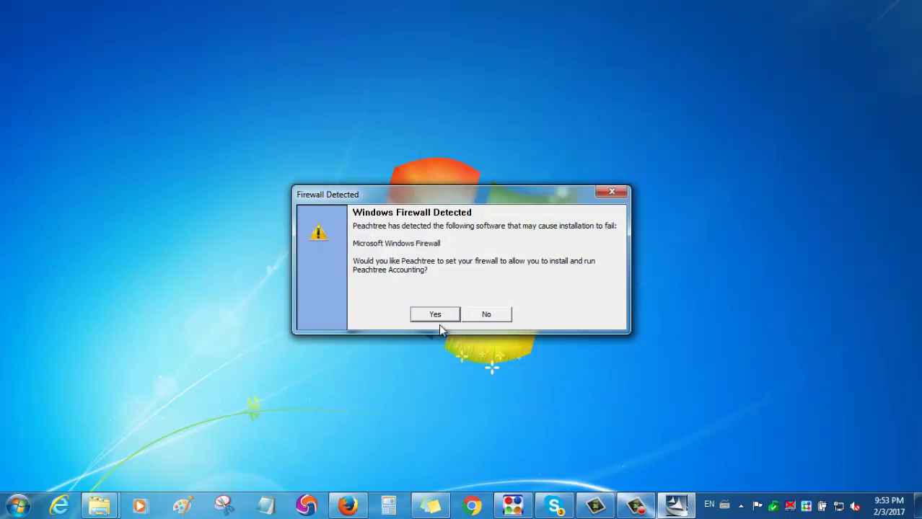
- Allow Peachtree to configure Microsoft Windows Firewall for the installation and acknowledge the antivirus software notice
left_click_drag(352, 244, 456, 244)
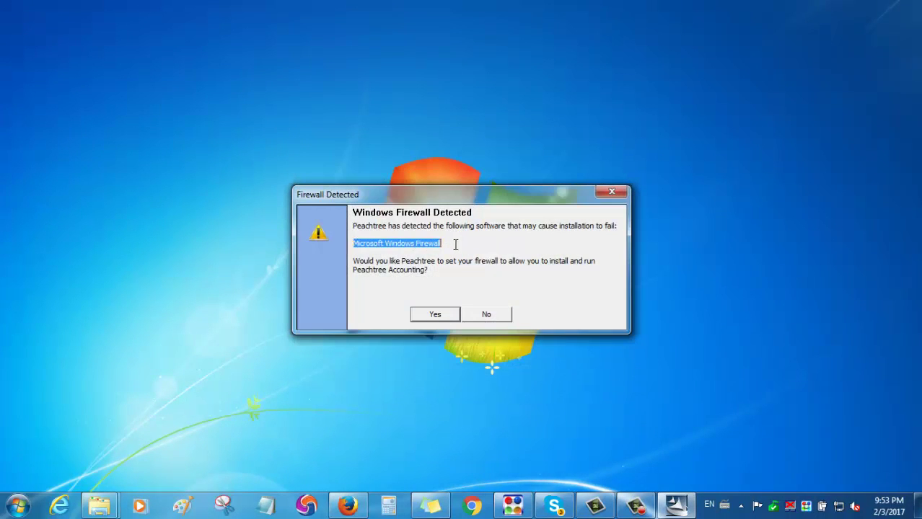
left_click(435, 315)
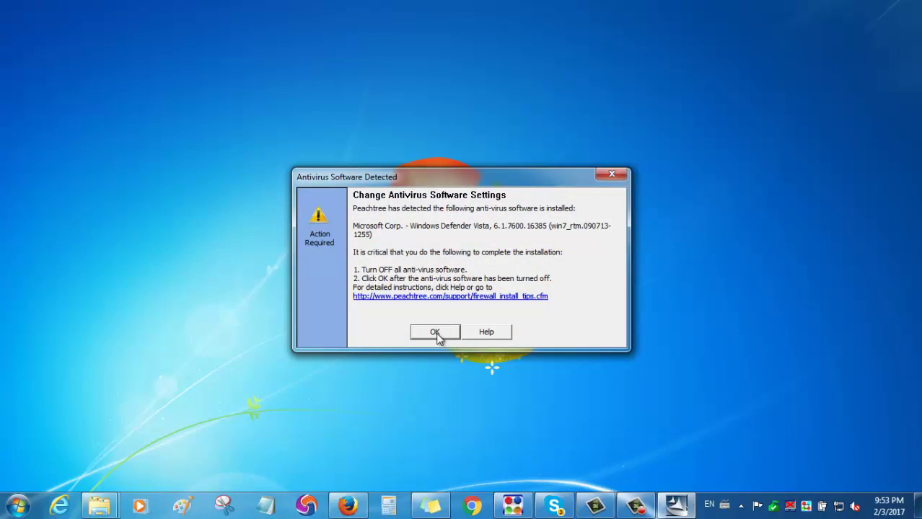
left_click(438, 332)
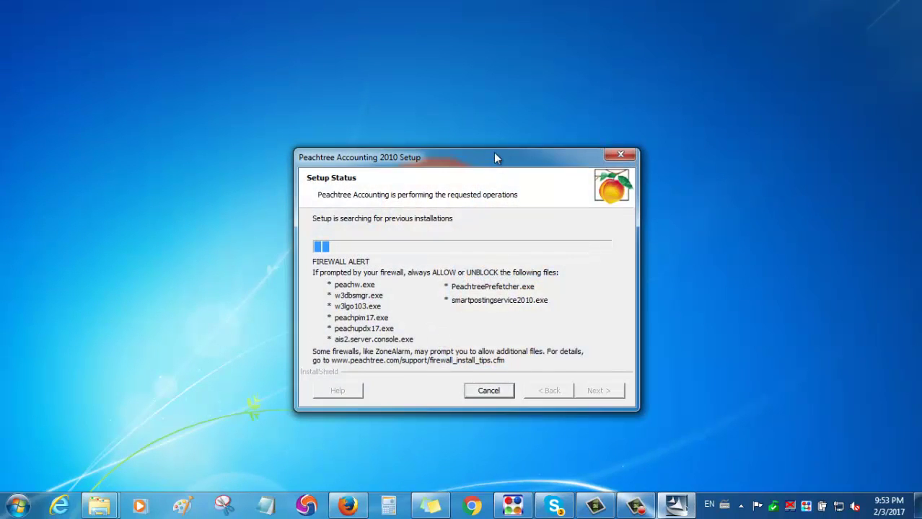
left_click_drag(497, 158, 496, 124)
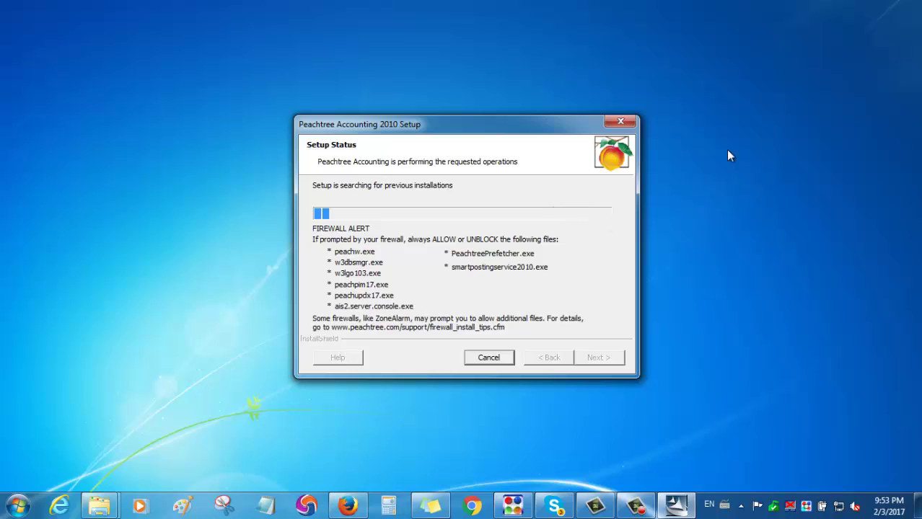
- Turn off real-time protection in Microsoft Security Essentials, save the change, close it and dismiss the security notifications
right_click(774, 507)
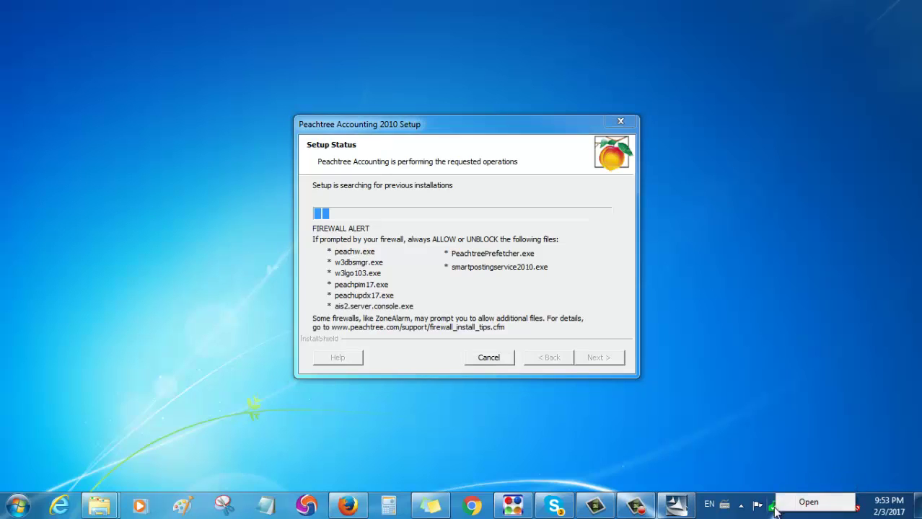
left_click(795, 504)
left_click(394, 128)
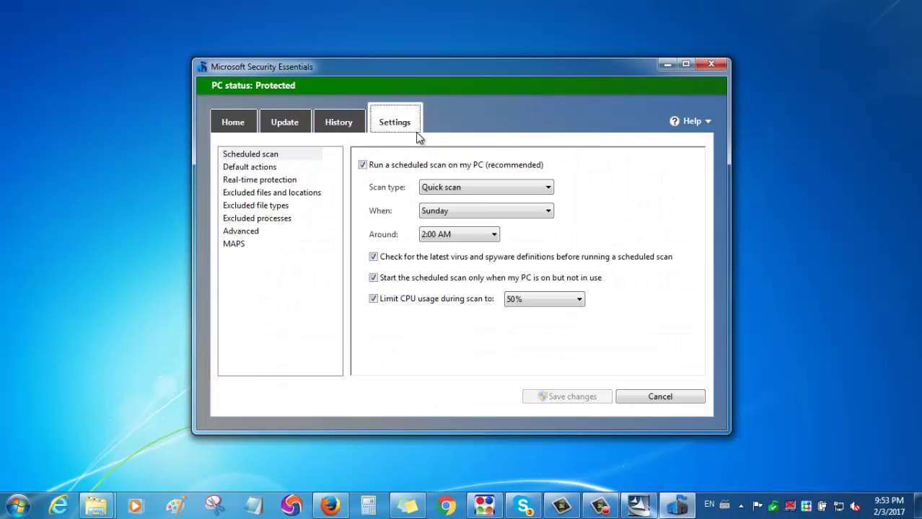
left_click(246, 180)
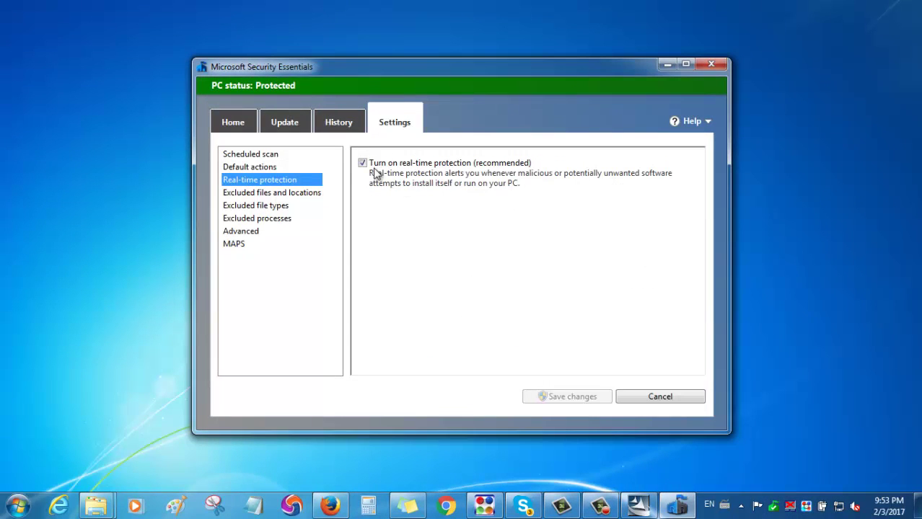
left_click(363, 164)
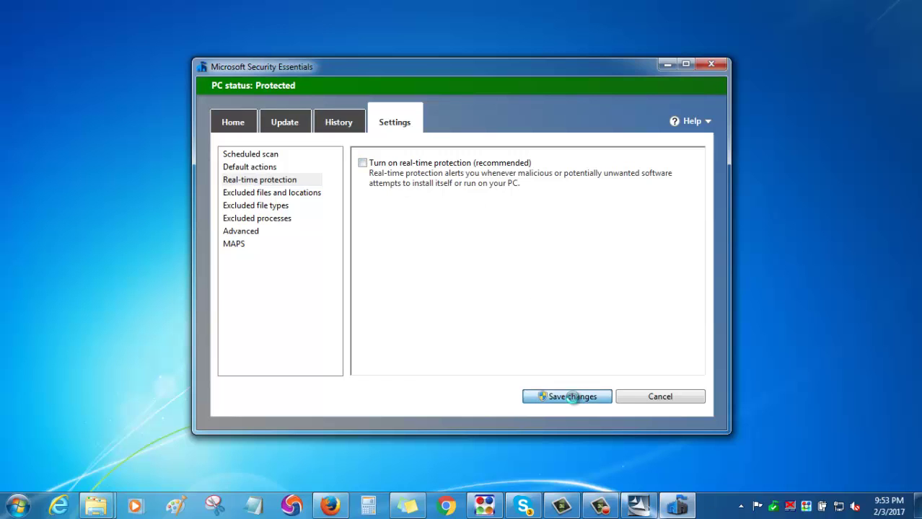
left_click(562, 396)
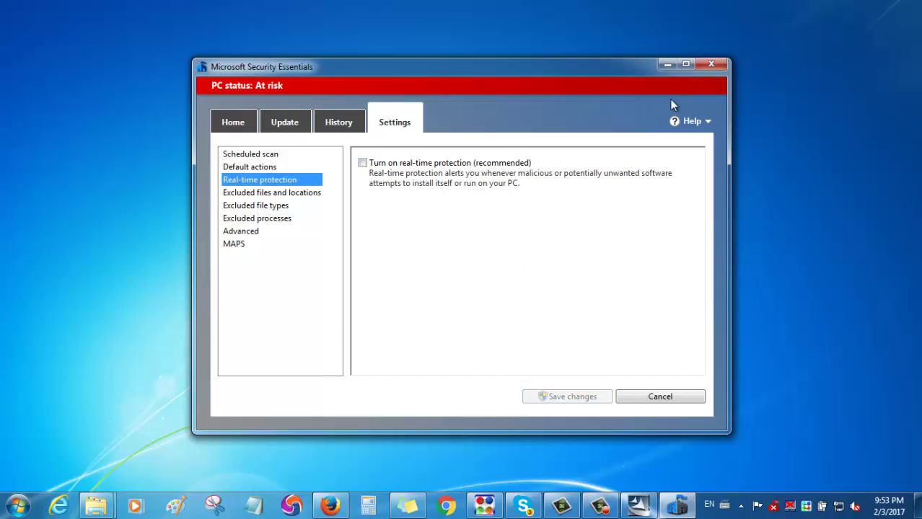
left_click(719, 67)
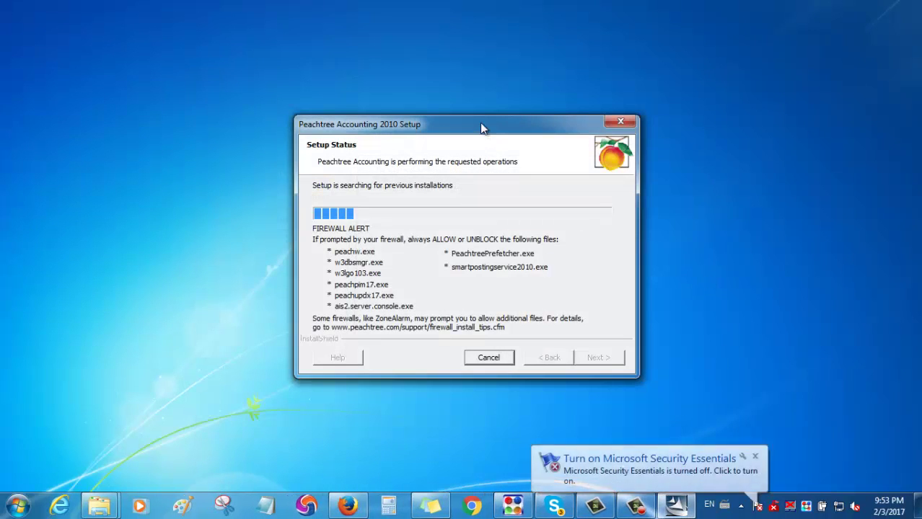
left_click(755, 457)
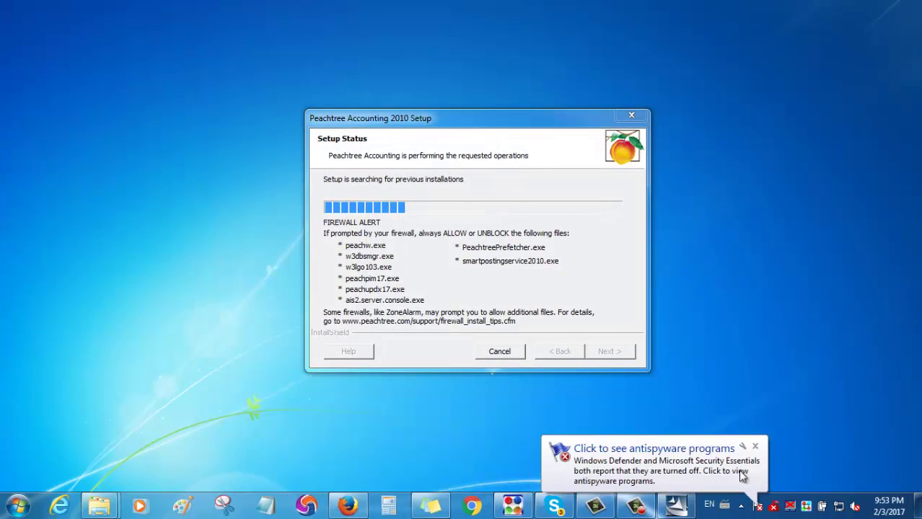
left_click(757, 447)
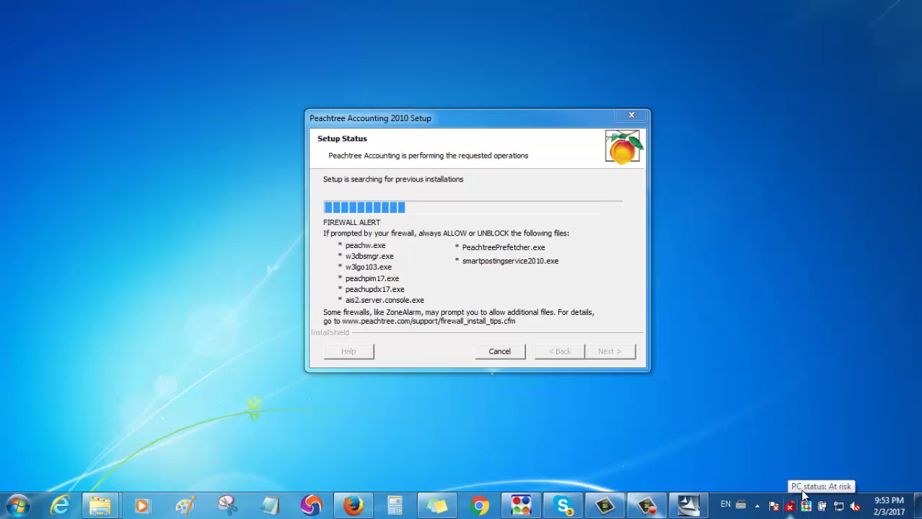
left_click_drag(501, 123, 489, 122)
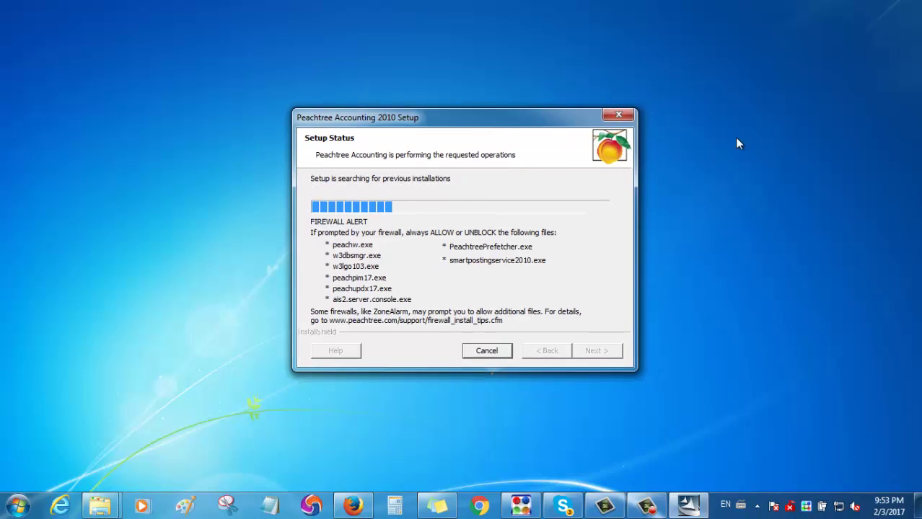
right_click(734, 137)
left_click(758, 176)
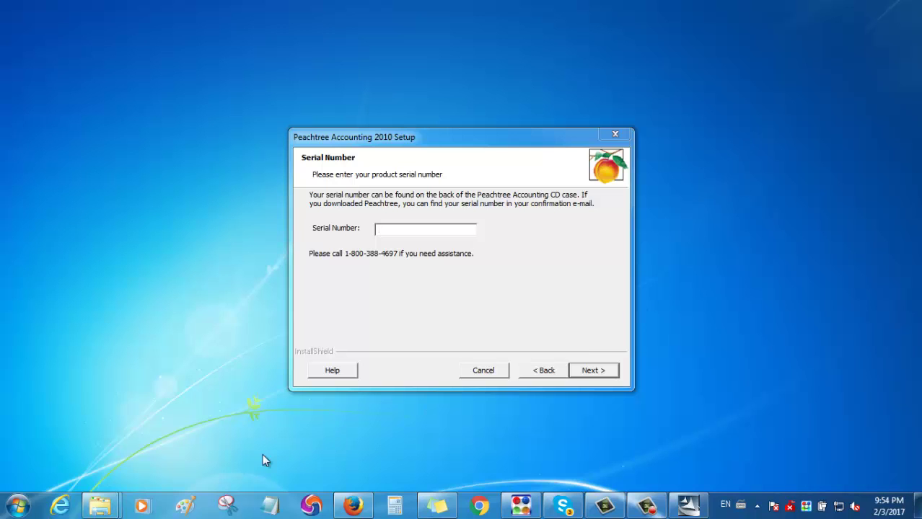
- Open How to install.txt from the Peachtree 2010 disc, copy the product serial number and minimize the file
mouse_move(100, 506)
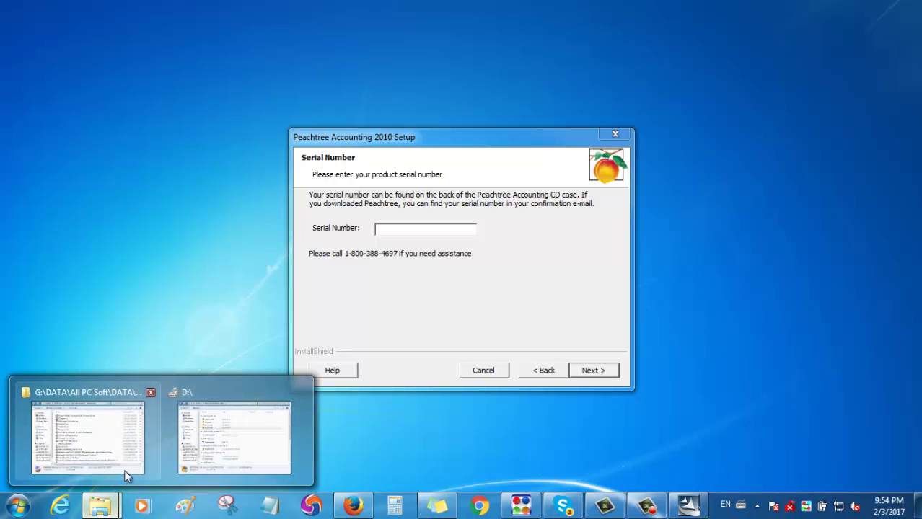
left_click(225, 415)
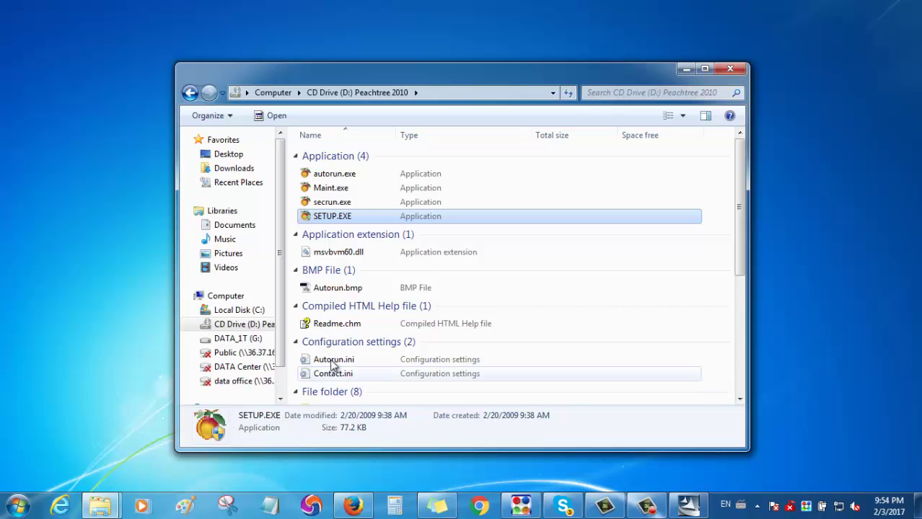
left_click(365, 342)
scroll(363, 334, "down", 5)
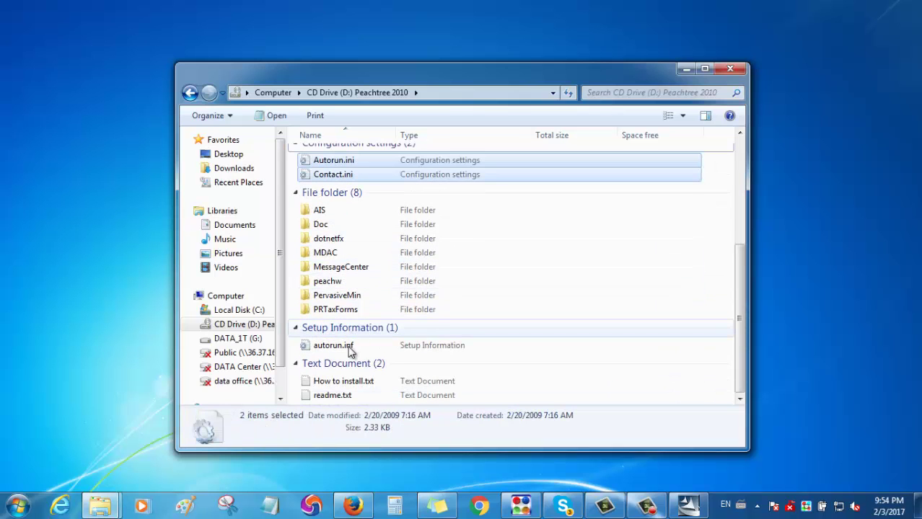
double_click(345, 381)
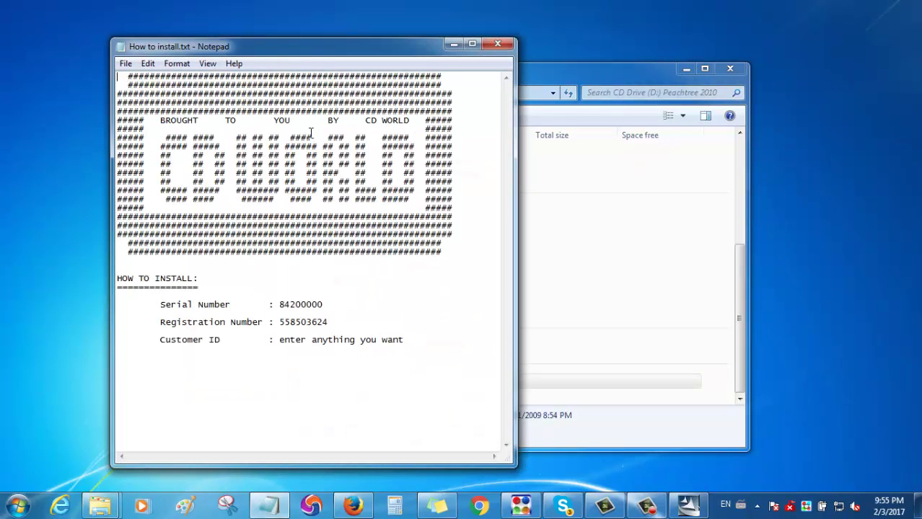
left_click_drag(333, 305, 279, 306)
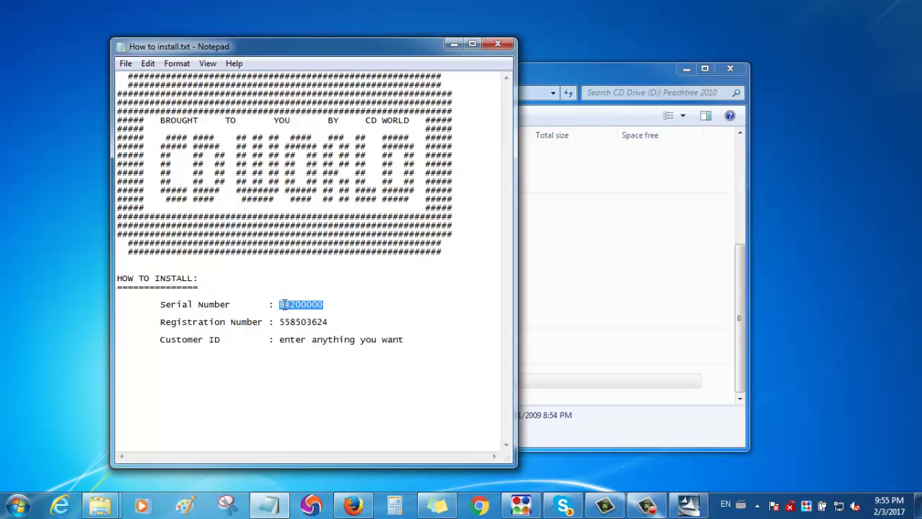
right_click(284, 305)
left_click(316, 160)
left_click(451, 45)
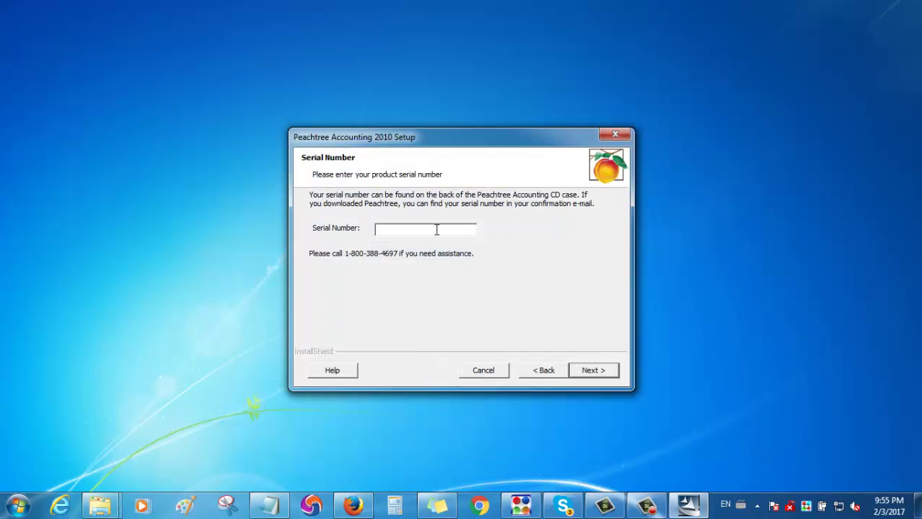
- Paste the copied product serial number into the setup's Serial Number field and continue
right_click(435, 229)
left_click(468, 288)
left_click(583, 371)
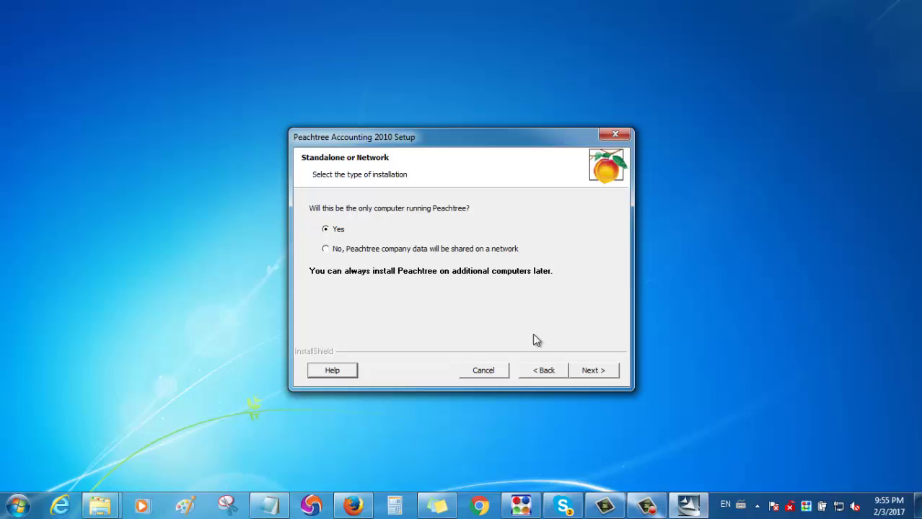
- Accept the standalone installation, default program and company data locations, and Sample Company Data component, and start installing
left_click(591, 371)
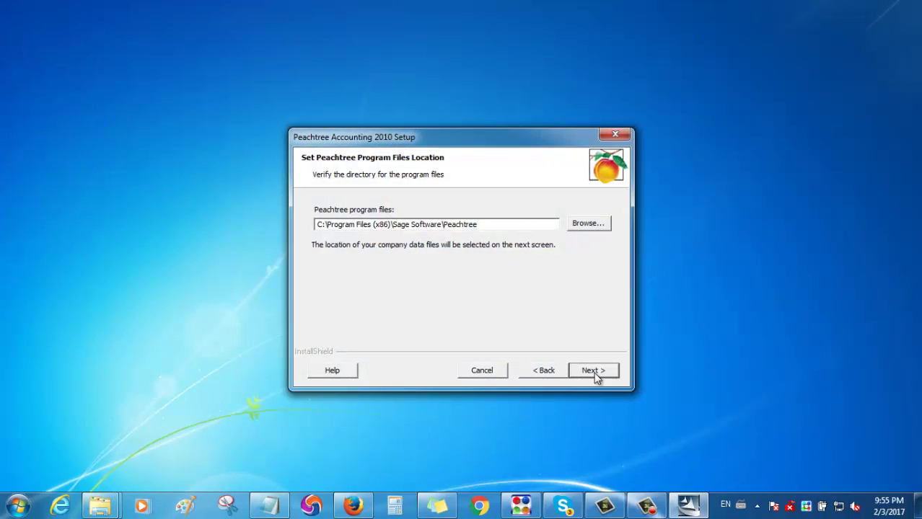
left_click(593, 372)
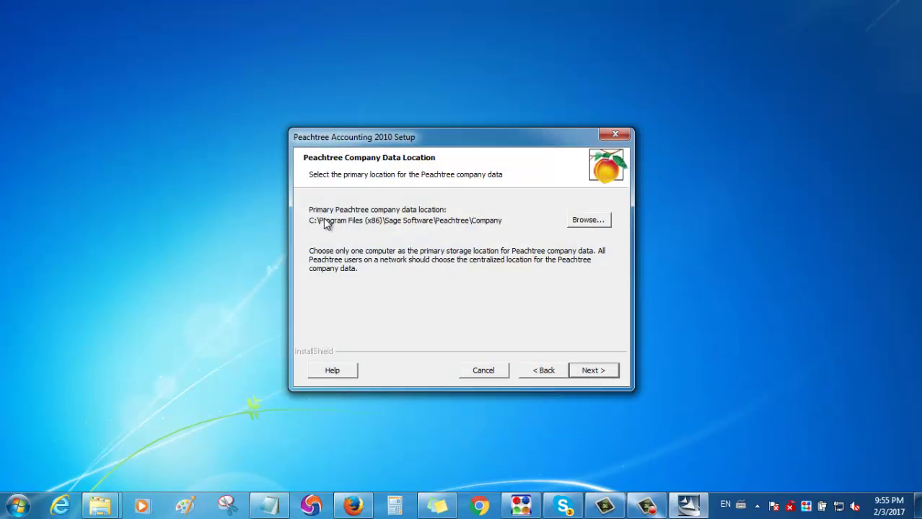
left_click(591, 370)
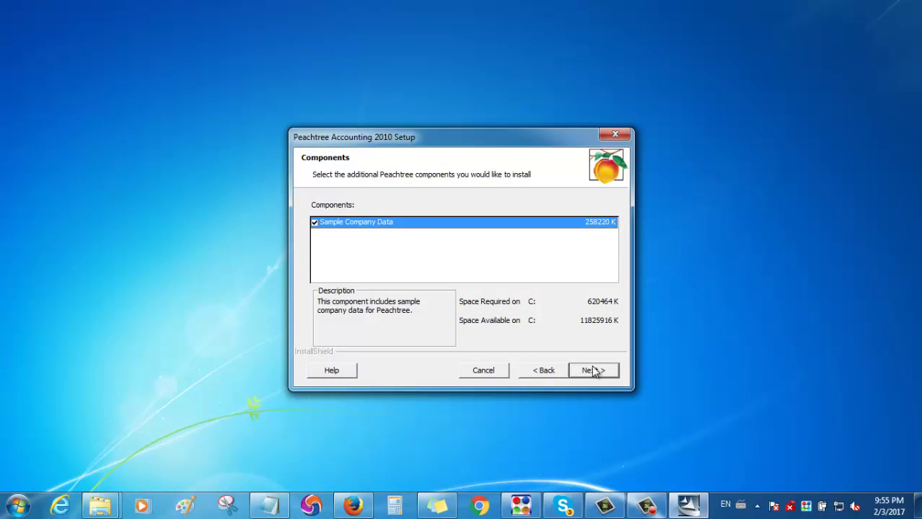
left_click(593, 370)
left_click(595, 372)
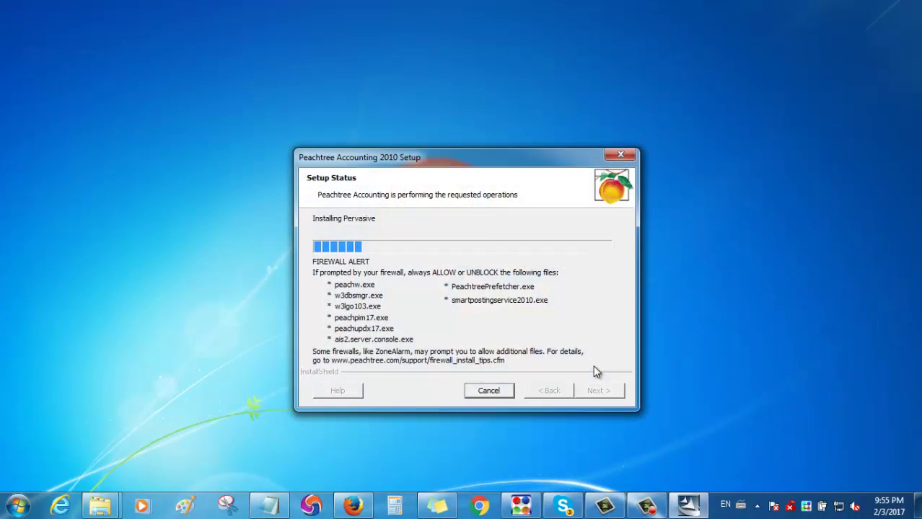
left_click_drag(474, 138, 502, 134)
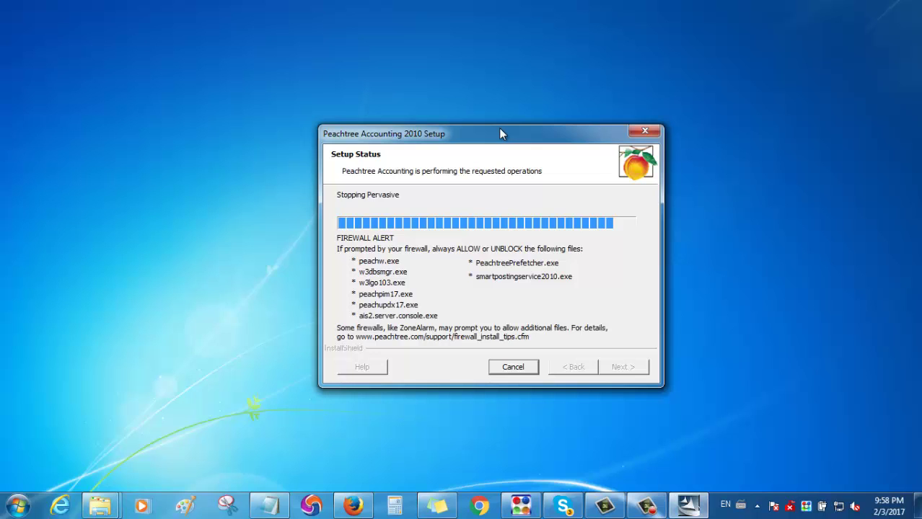
left_click_drag(501, 138, 471, 123)
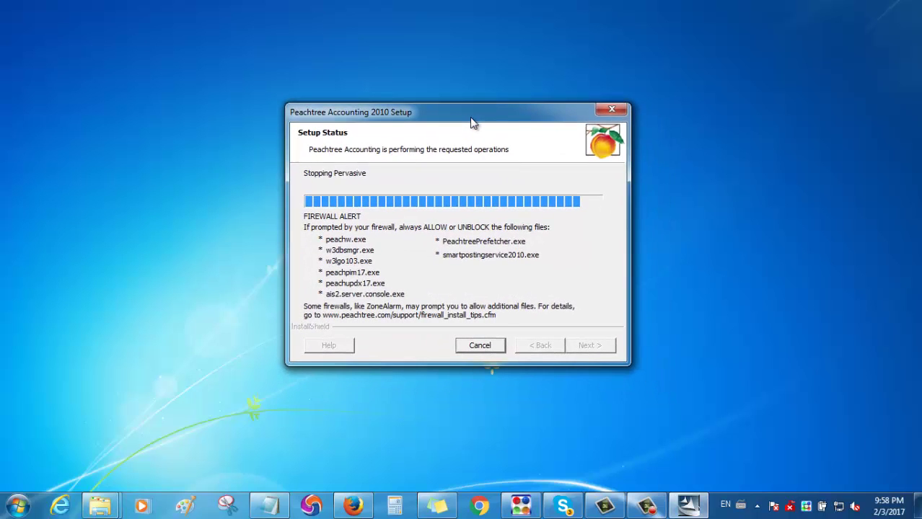
right_click(690, 187)
left_click(714, 227)
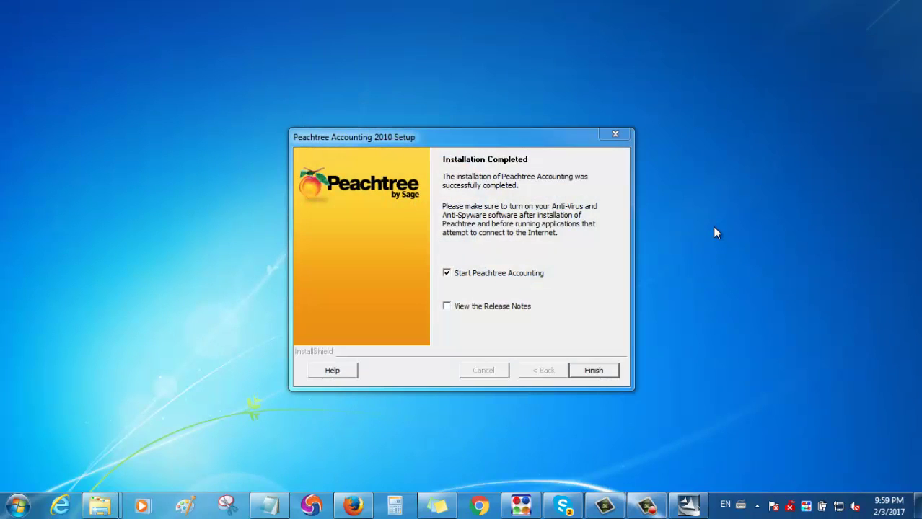
- Finish the setup with Start Peachtree Accounting enabled and the release notes option off
left_click(605, 373)
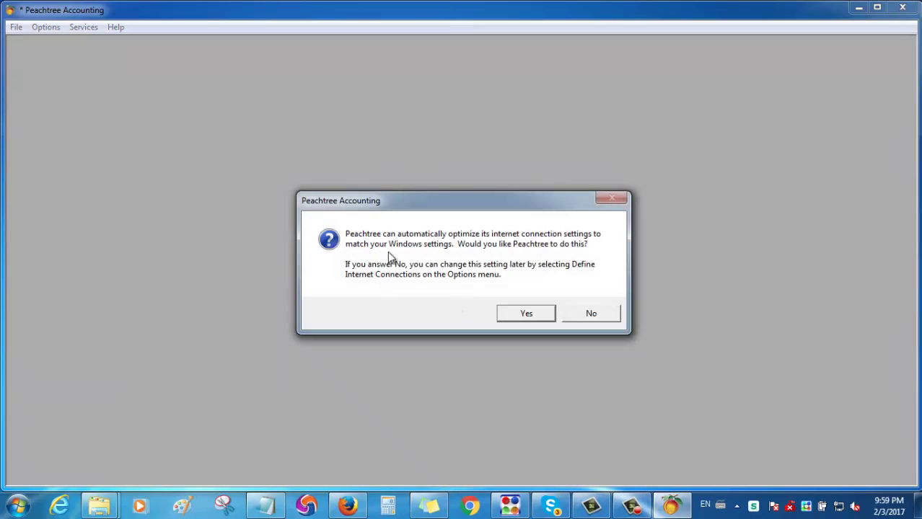
- Decline the automatic optimization of internet connection settings and close the Peachtree Online Update reminder without checking for updates
left_click(587, 314)
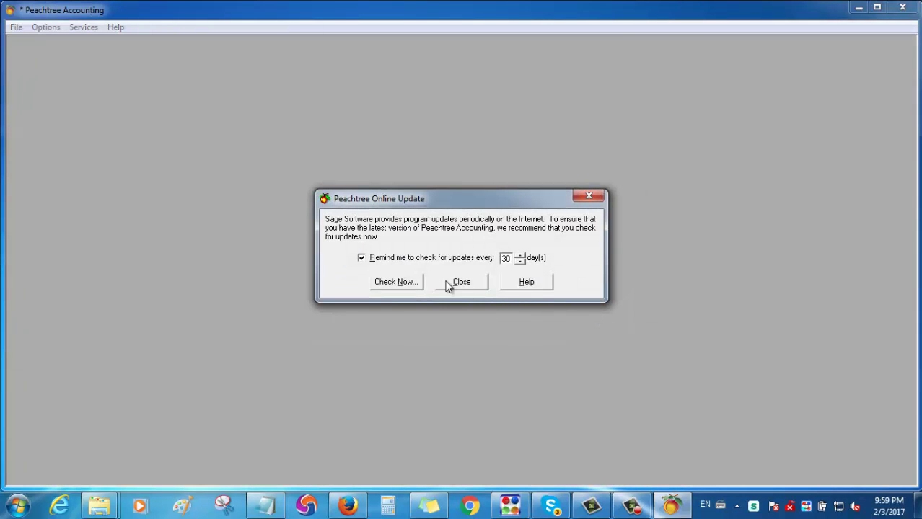
left_click(479, 287)
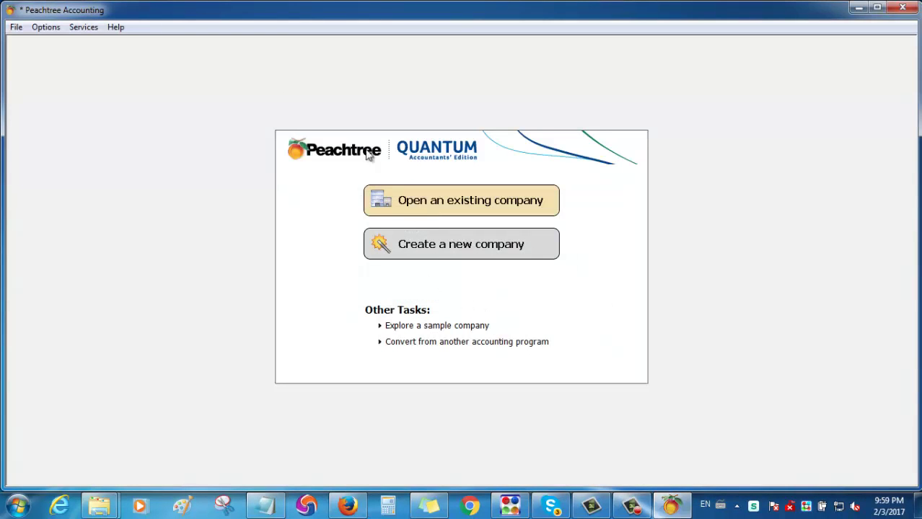
- View the About Peachtree Accounting information and close it
left_click(115, 27)
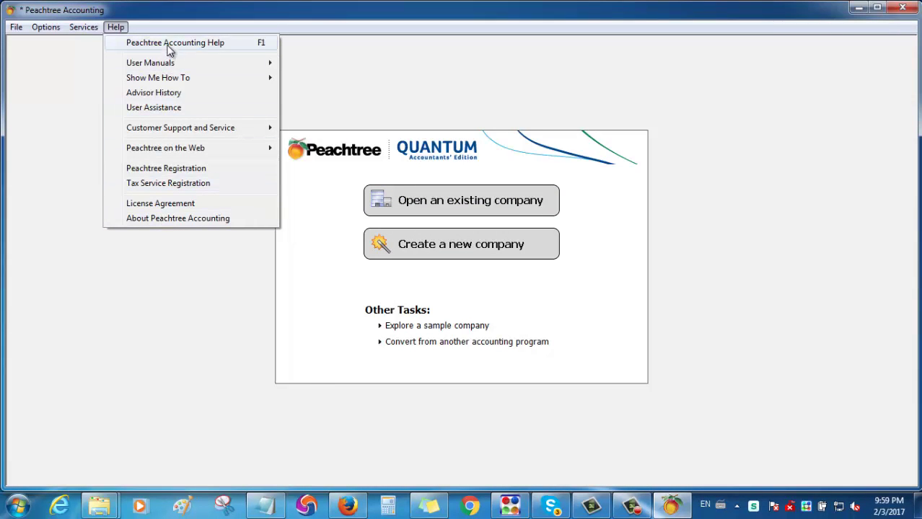
left_click(182, 219)
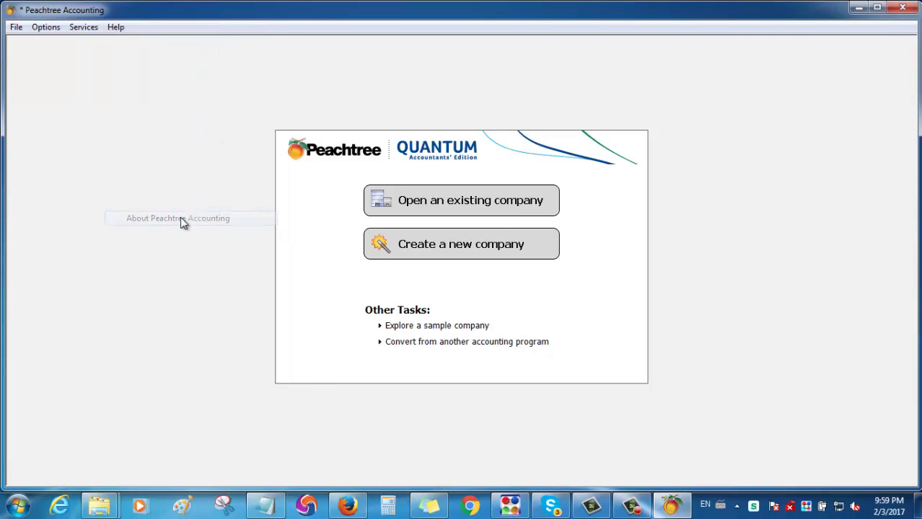
left_click(606, 359)
- Open the Peachtree Registration form and go to its Registration Number field
left_click(115, 27)
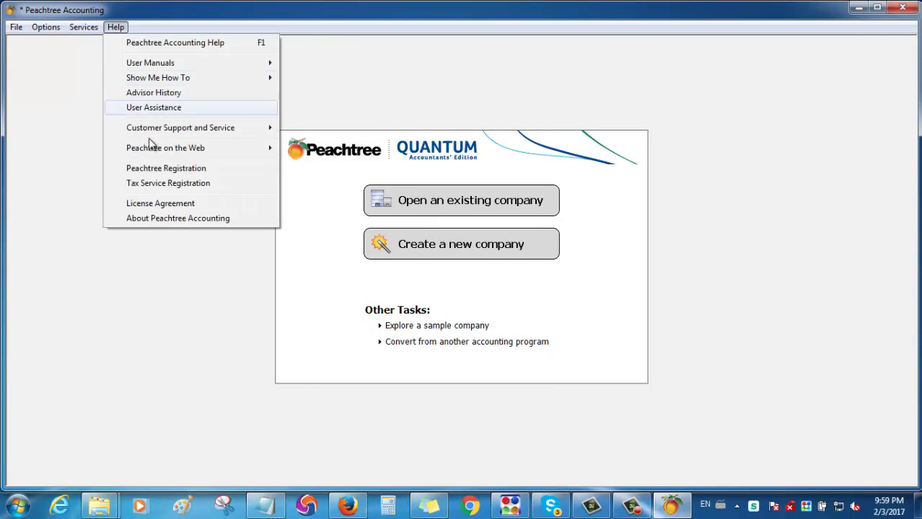
left_click(189, 170)
left_click(609, 243)
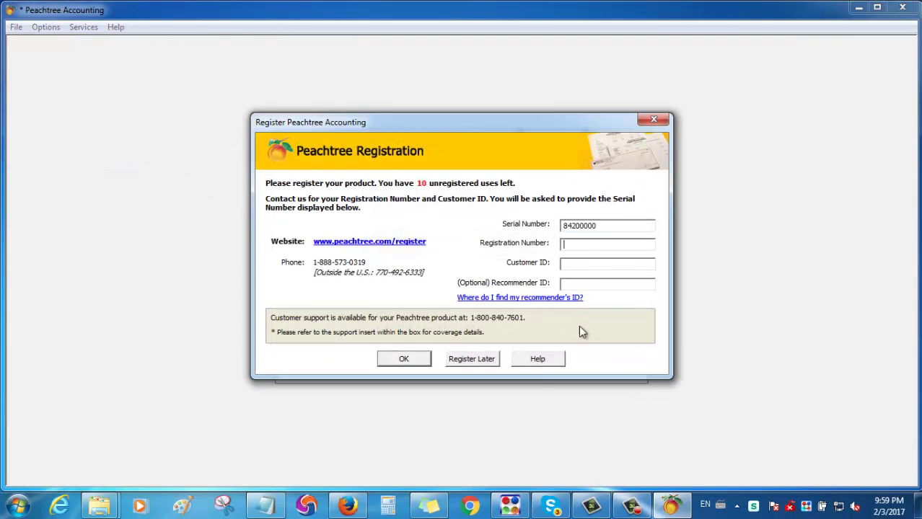
- Copy the registration number from How to install.txt in Notepad and paste it into Peachtree's Registration Number field
left_click(267, 508)
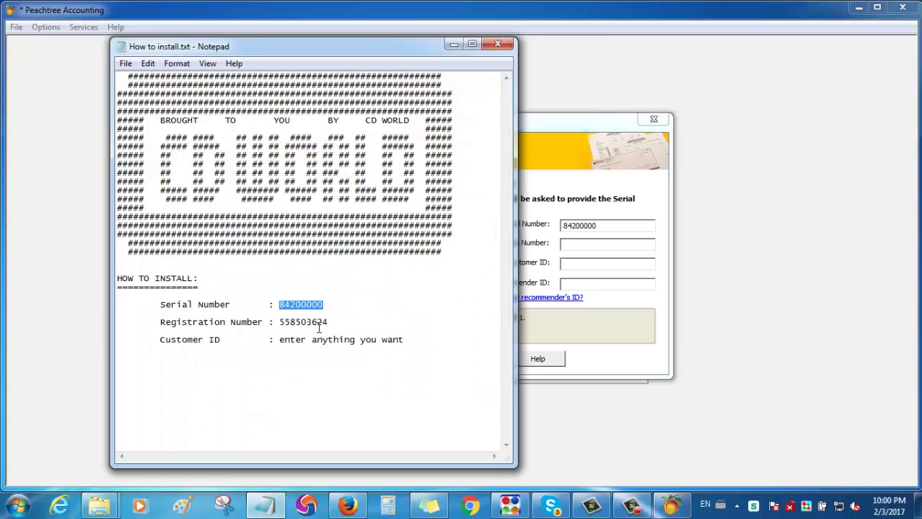
left_click_drag(313, 323, 278, 327)
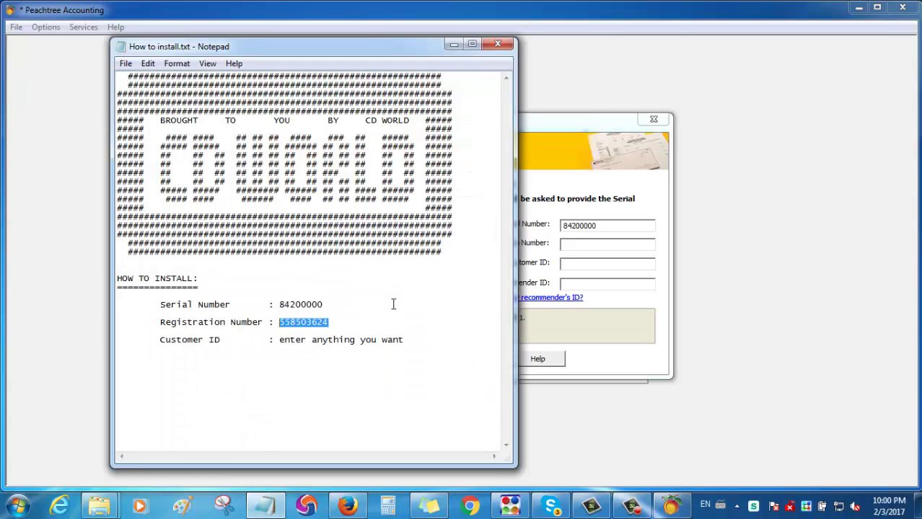
right_click(318, 321)
left_click(365, 176)
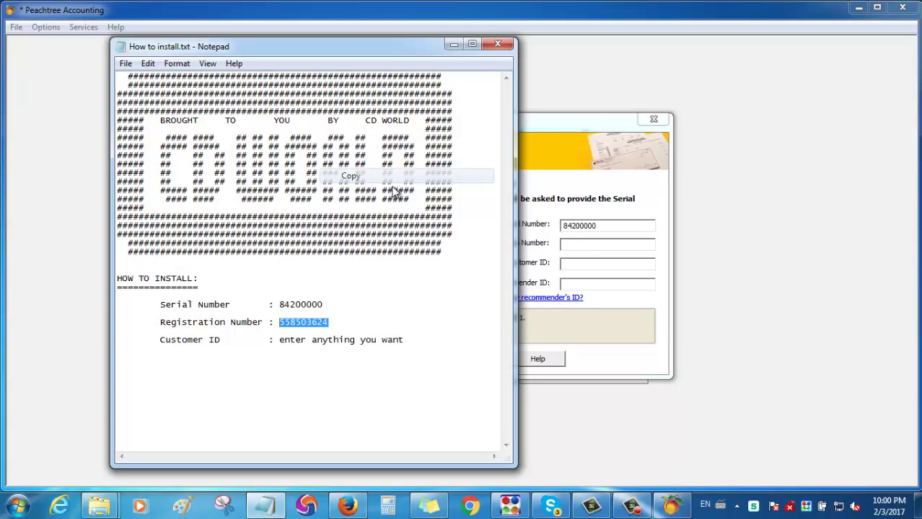
right_click(605, 246)
left_click(625, 298)
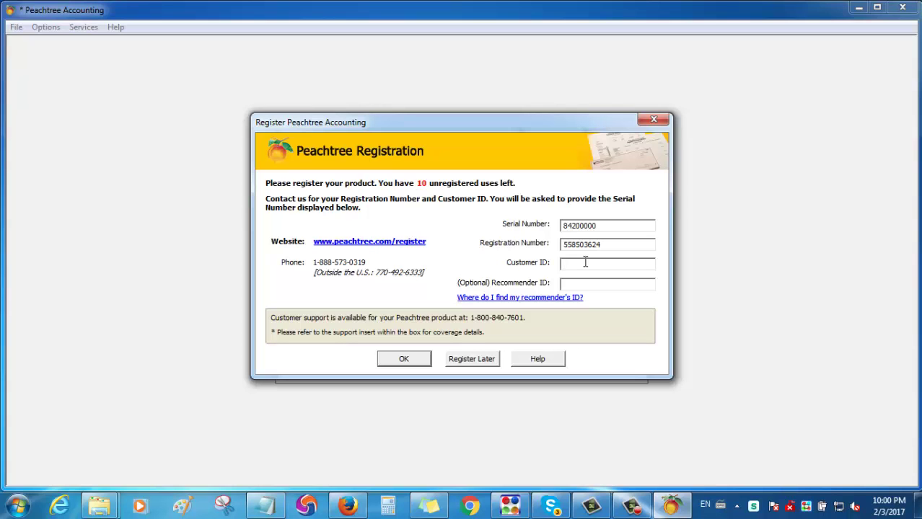
- Switch to Notepad, start a new blank document and set its font size to 26
left_click(265, 505)
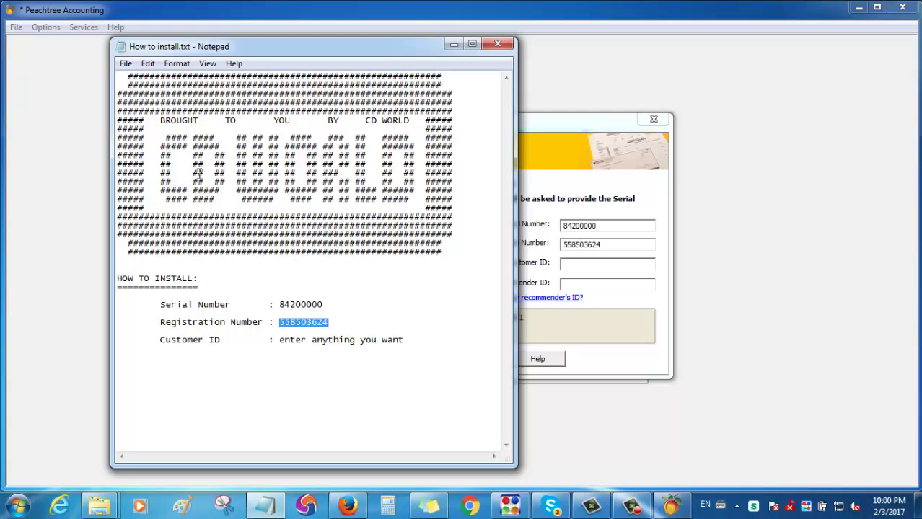
left_click(125, 63)
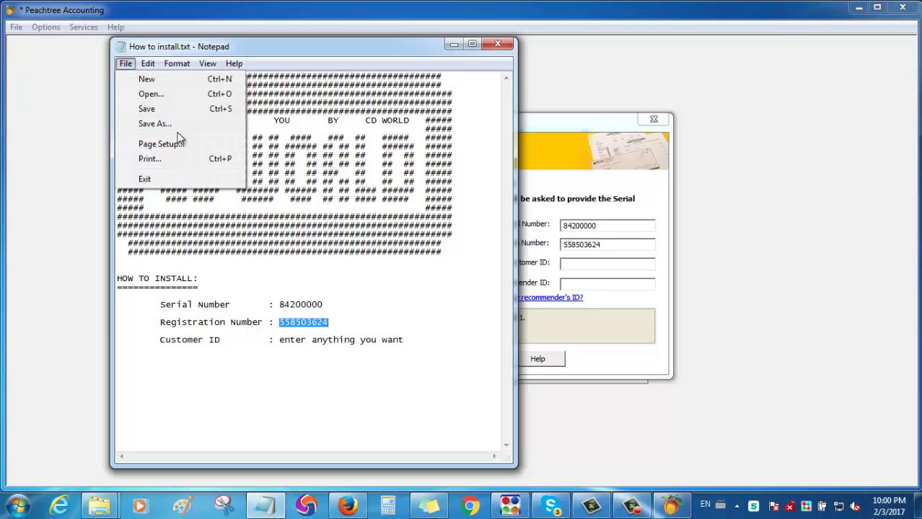
left_click(164, 78)
left_click_drag(328, 37, 245, 85)
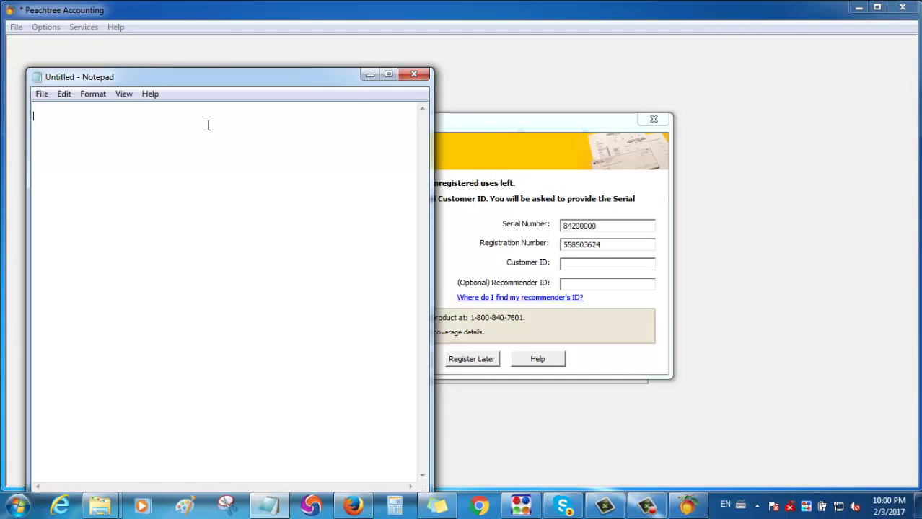
left_click(63, 94)
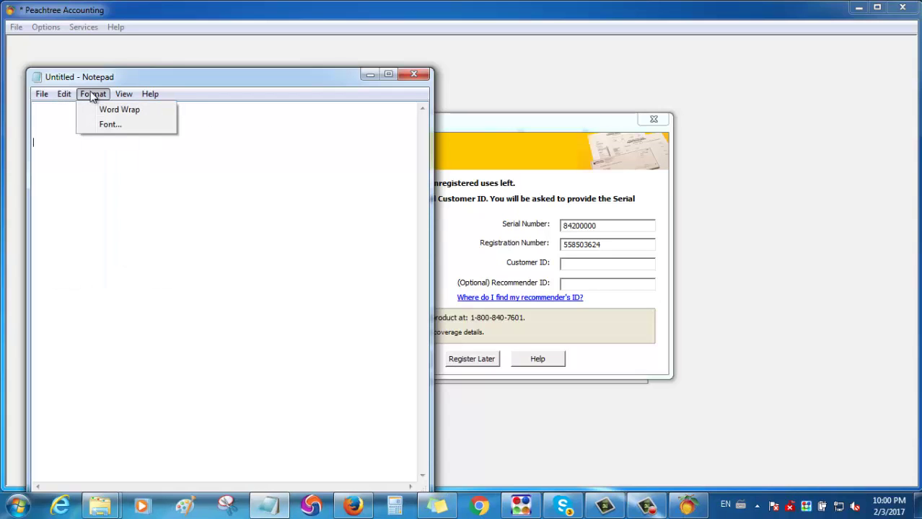
left_click(101, 122)
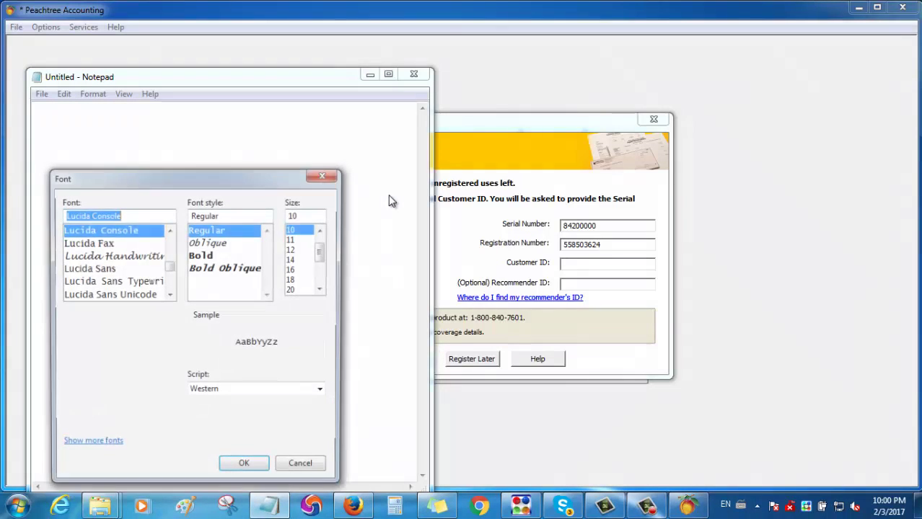
scroll(303, 267, "down", 3)
left_click(297, 270)
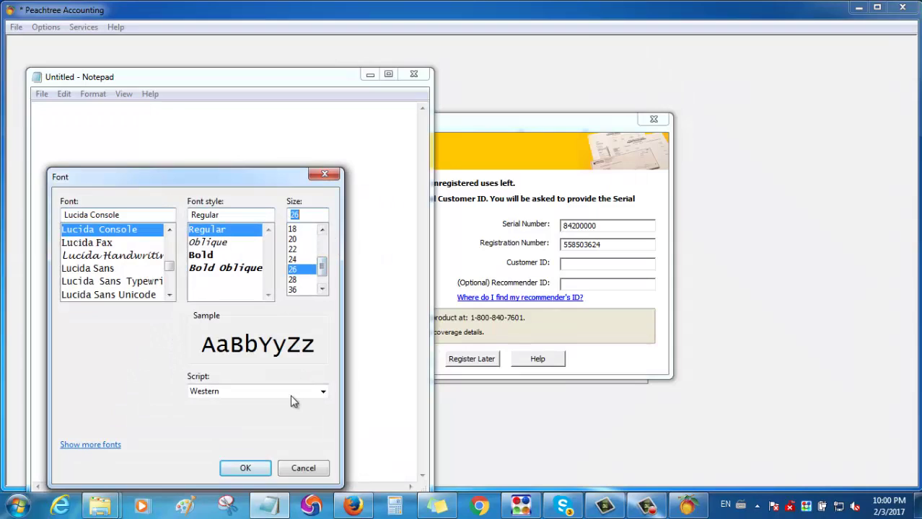
left_click(244, 467)
- Write the note "For Customer ID ( you can add any number you want)" with "by Smart Technology" beneath it
type("For")
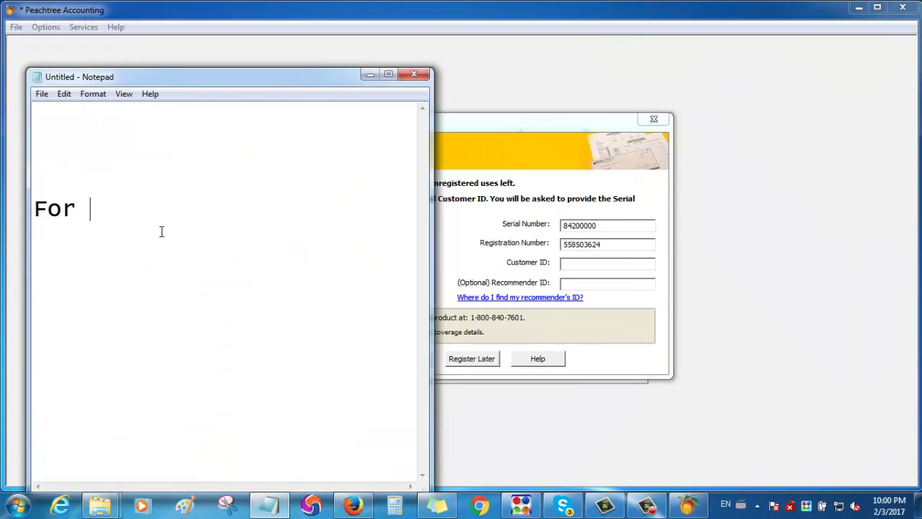
type(" Custo")
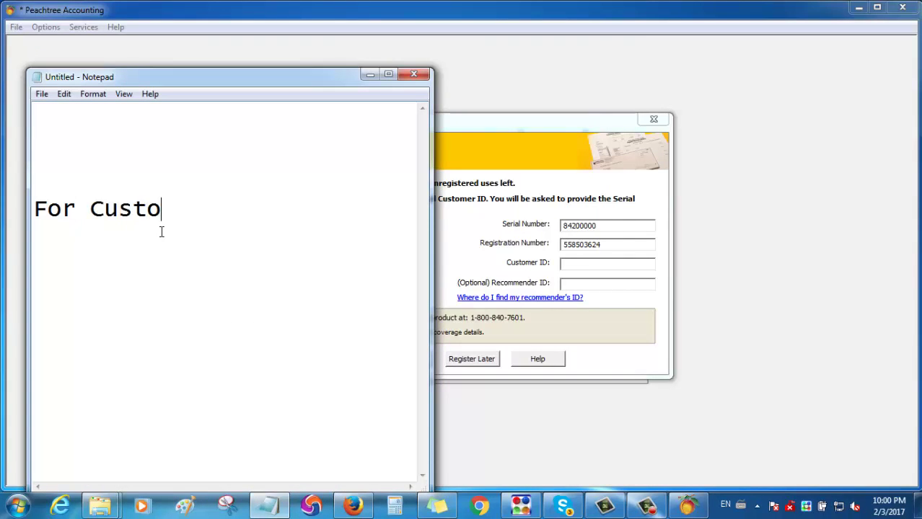
type("mer ID")
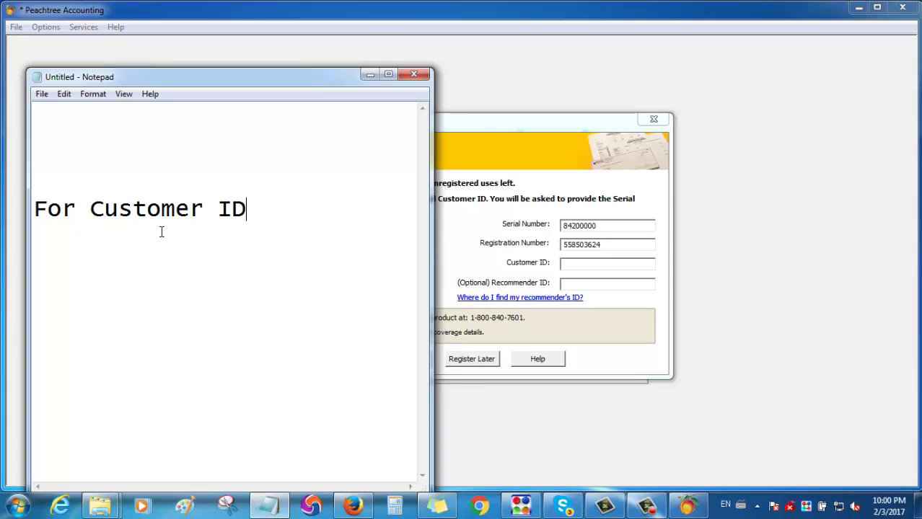
type(" ( you ")
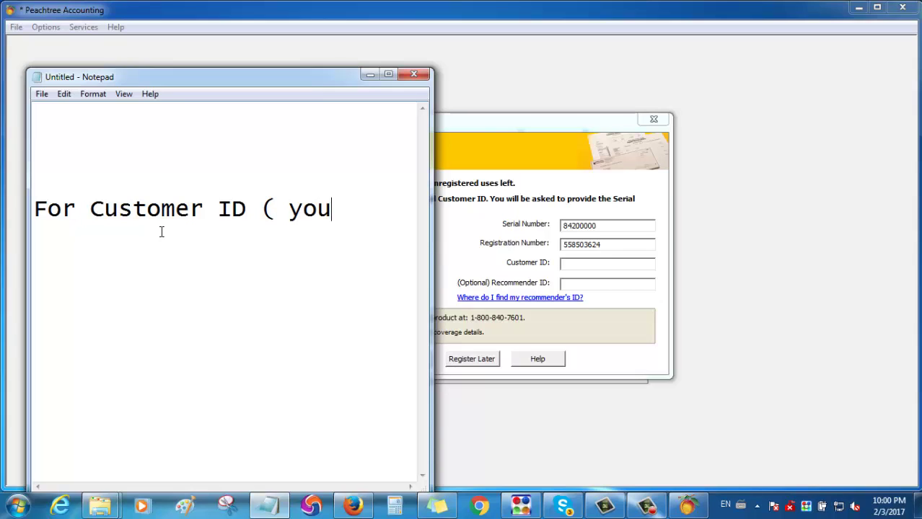
type("can")
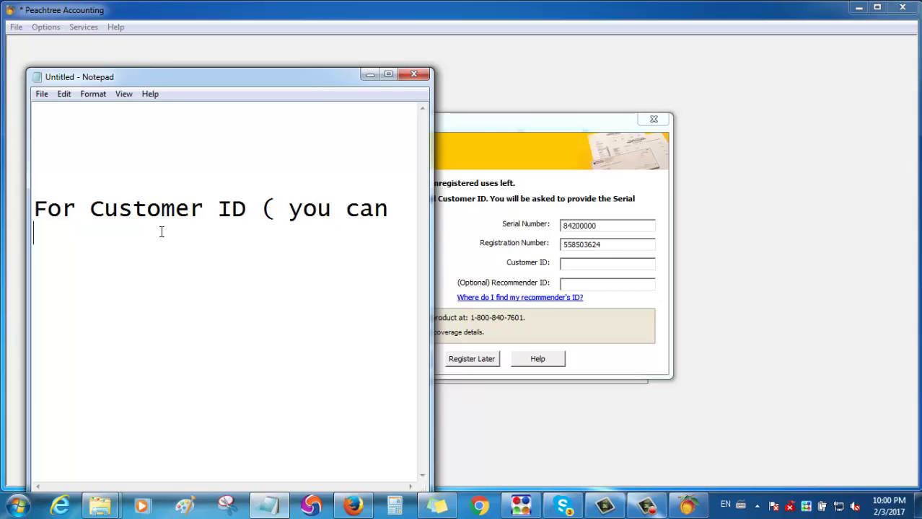
type("add ani")
key("BackSpace")
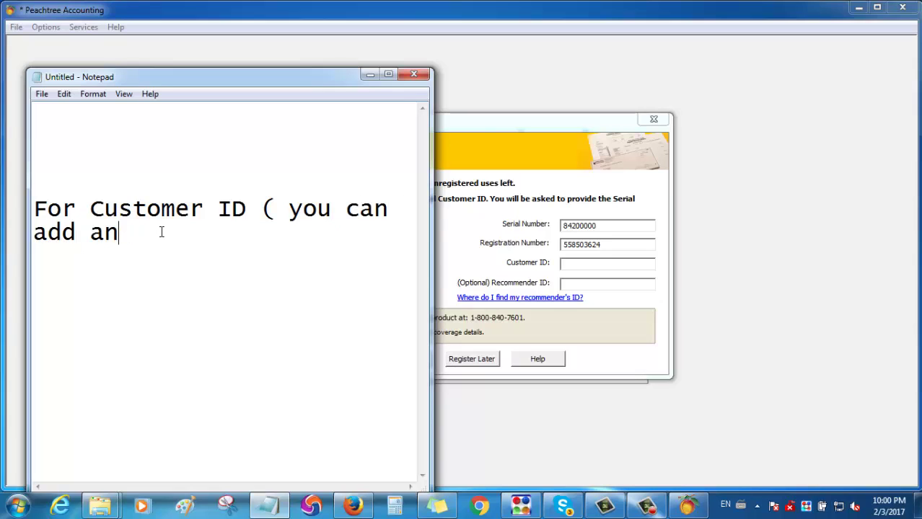
type("y number ")
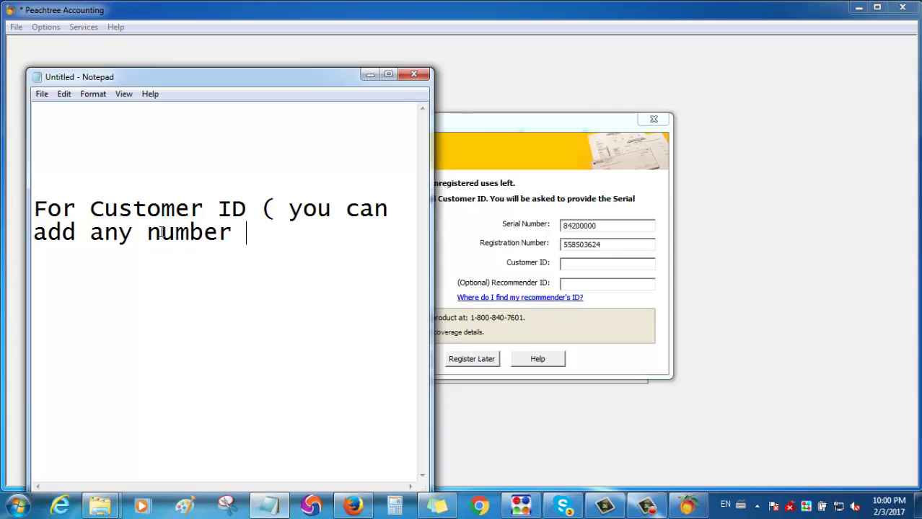
type("you wamt")
key("BackSpace")
key("BackSpace")
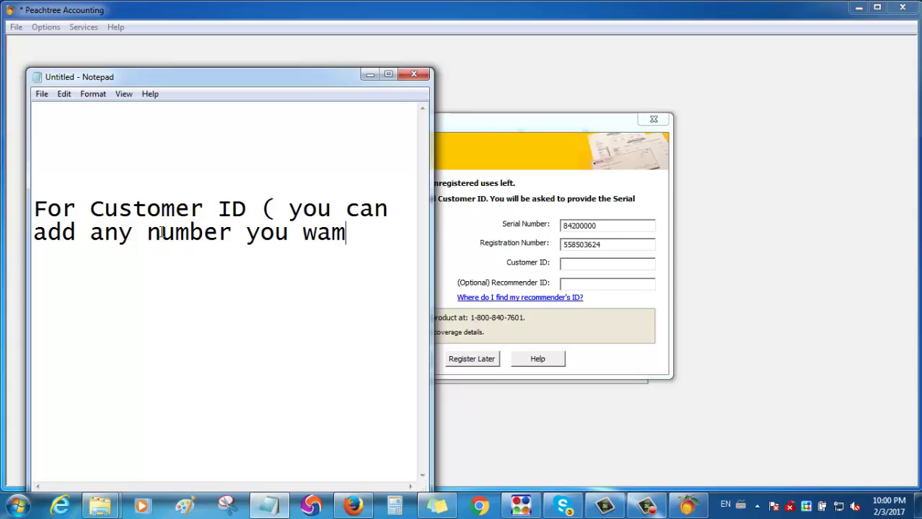
type("t")
key("BackSpace")
type("nt)  ")
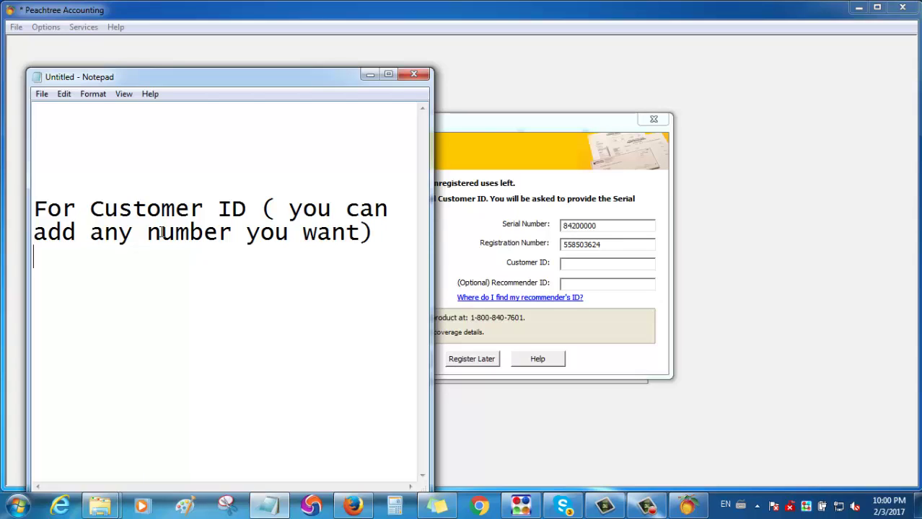
type("by Smart Technology")
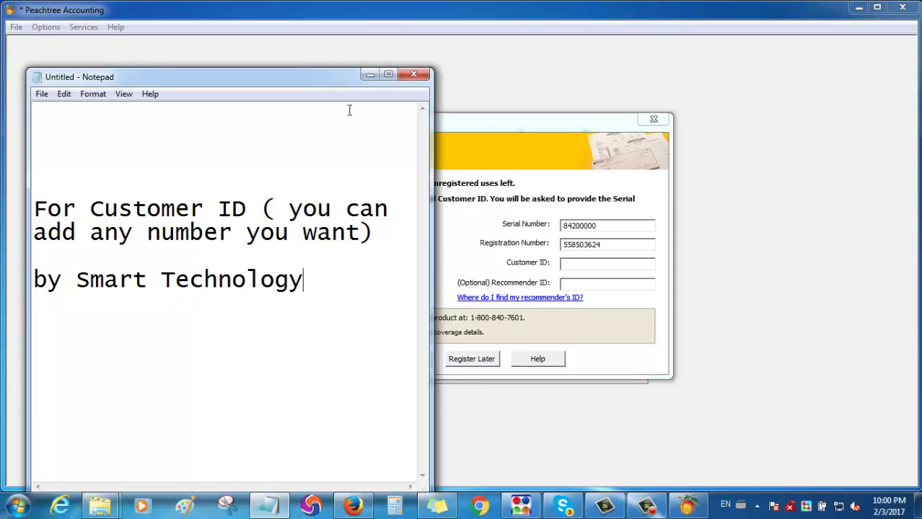
- Keep the unsaved note open and minimize it to return to the Peachtree registration form
left_click(417, 78)
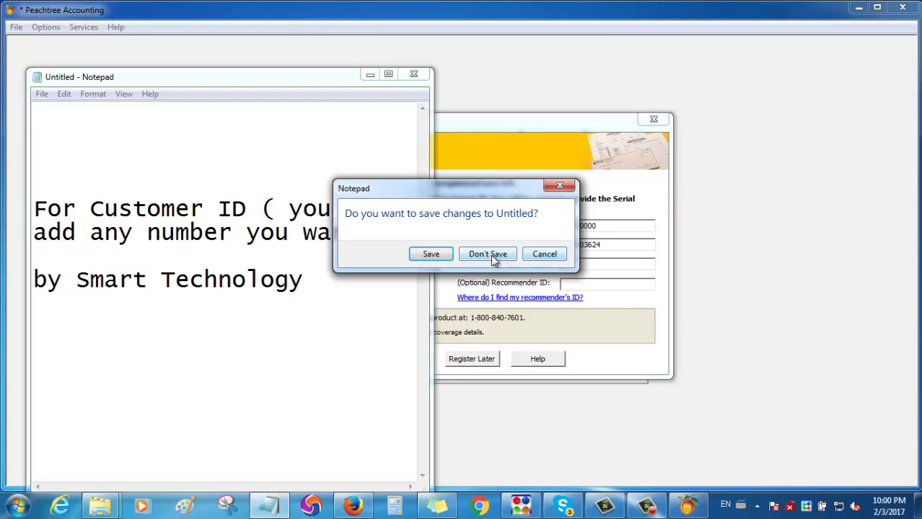
left_click(551, 254)
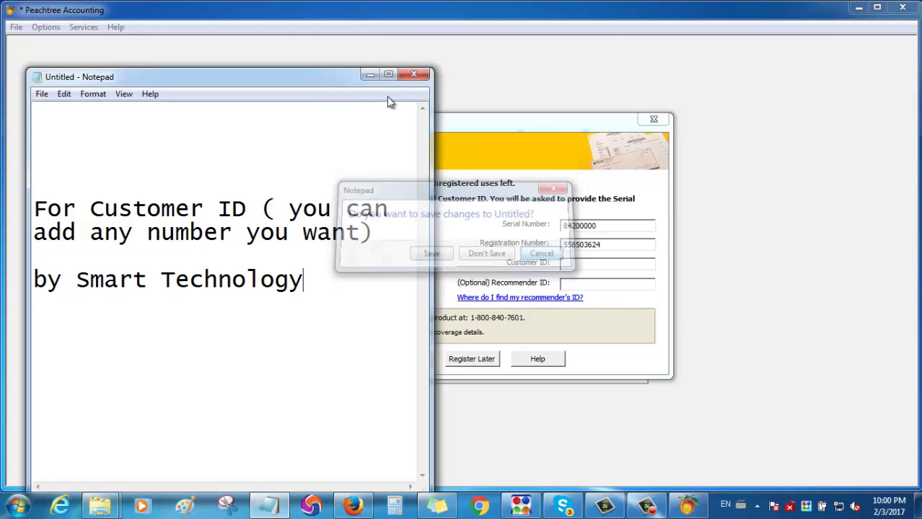
left_click(371, 75)
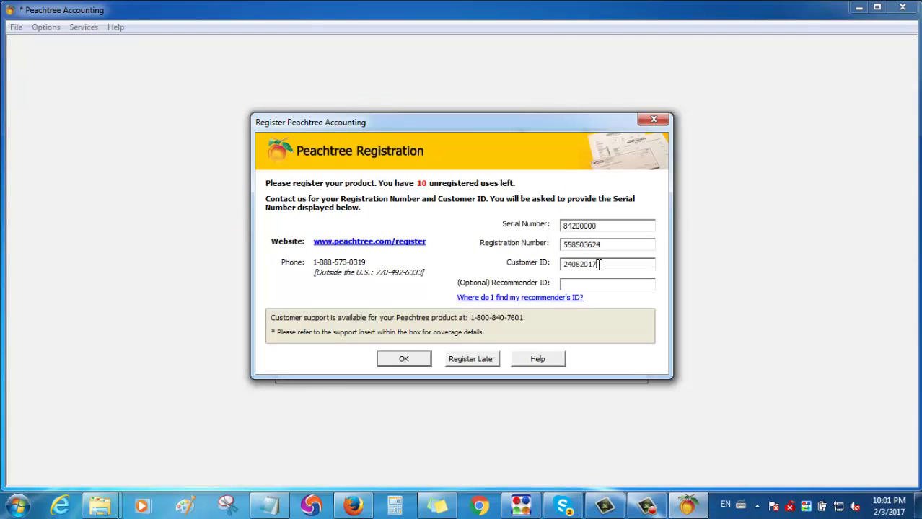
- Enter an arbitrary customer ID, leave the Recommender ID empty, then submit the registration and dismiss its completion message
left_click(606, 283)
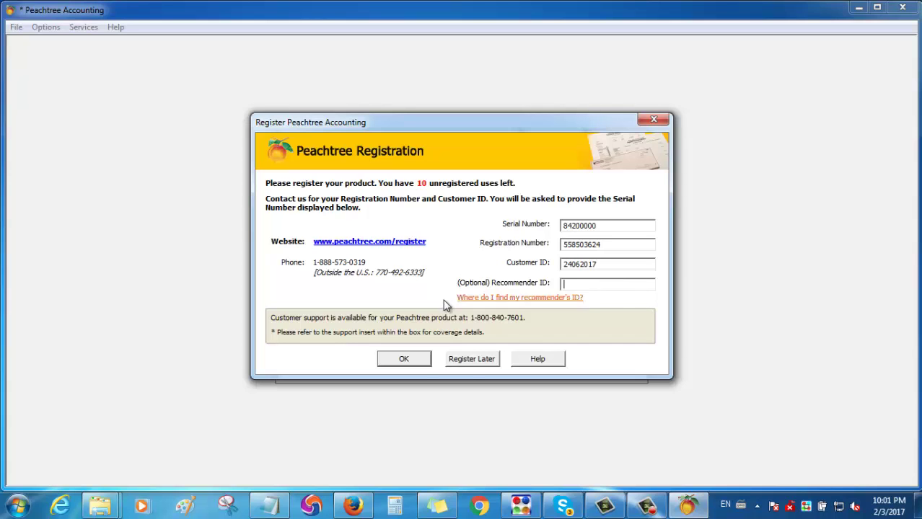
left_click(404, 359)
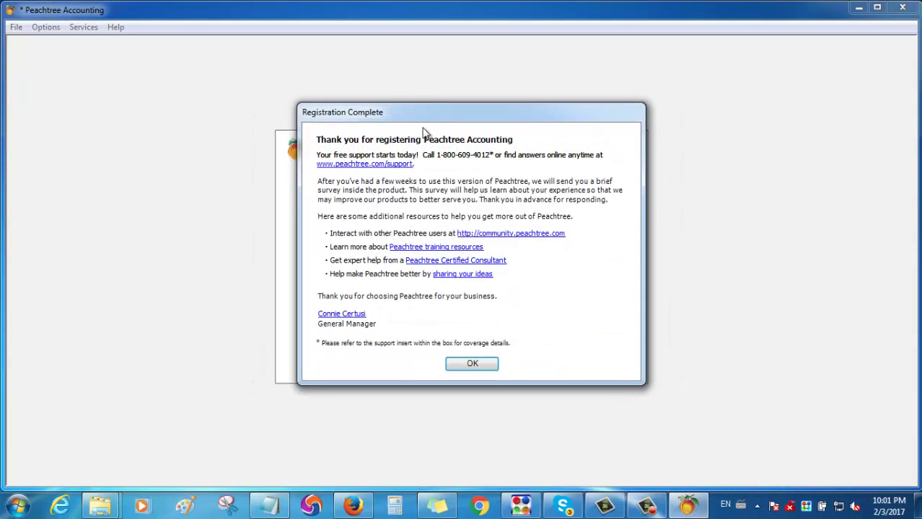
left_click(481, 366)
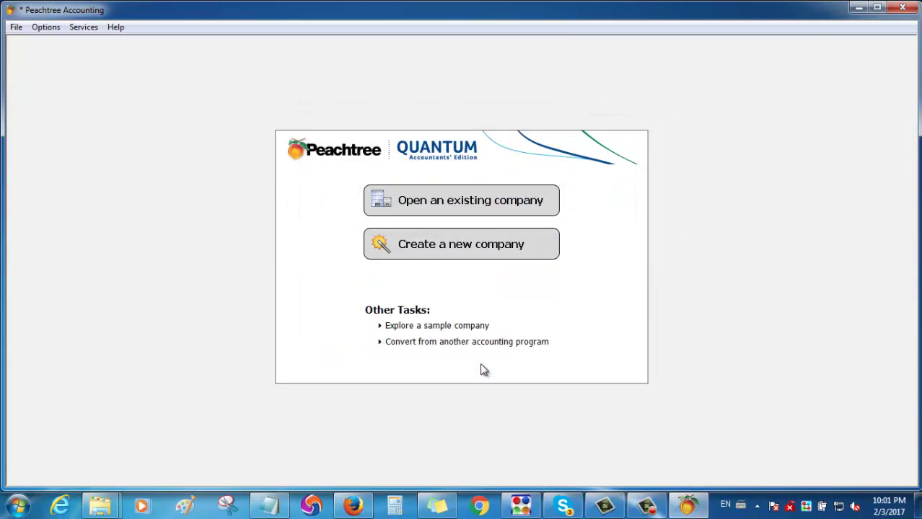